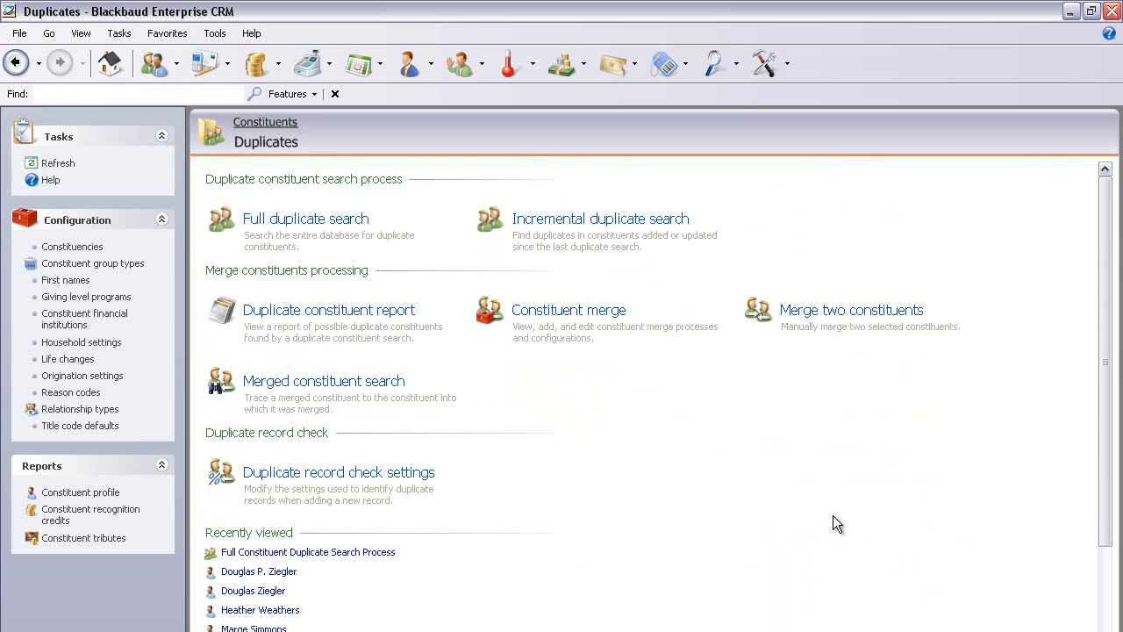
Open the Default Merge Configuration for editing, review its Addresses merge task options, and save it.
left_click(559, 325)
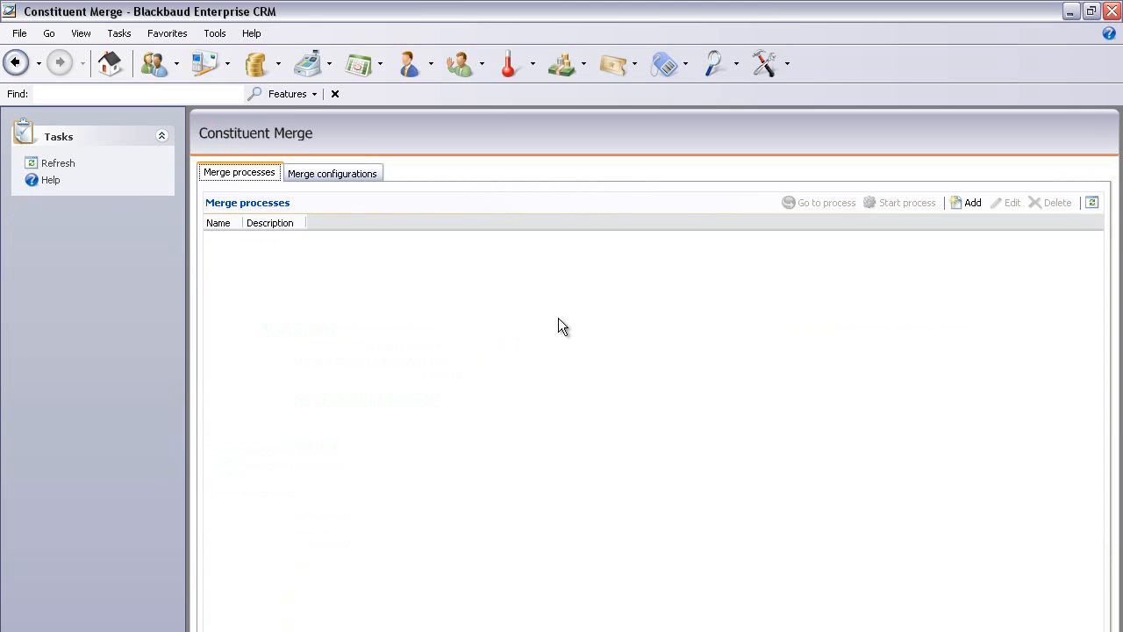
left_click(324, 175)
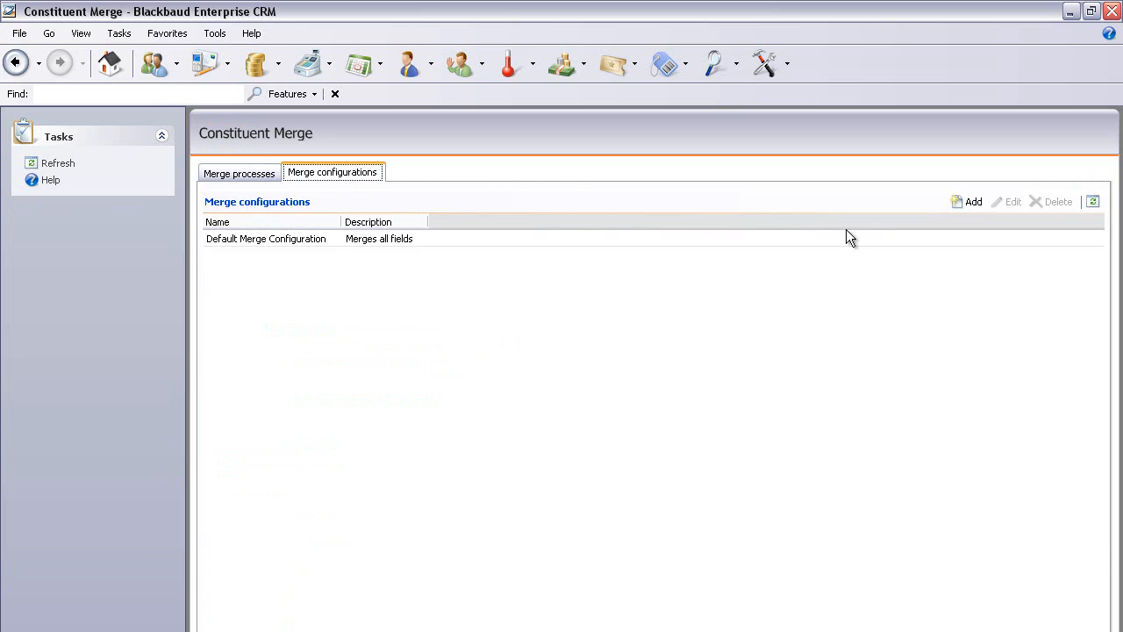
left_click(453, 239)
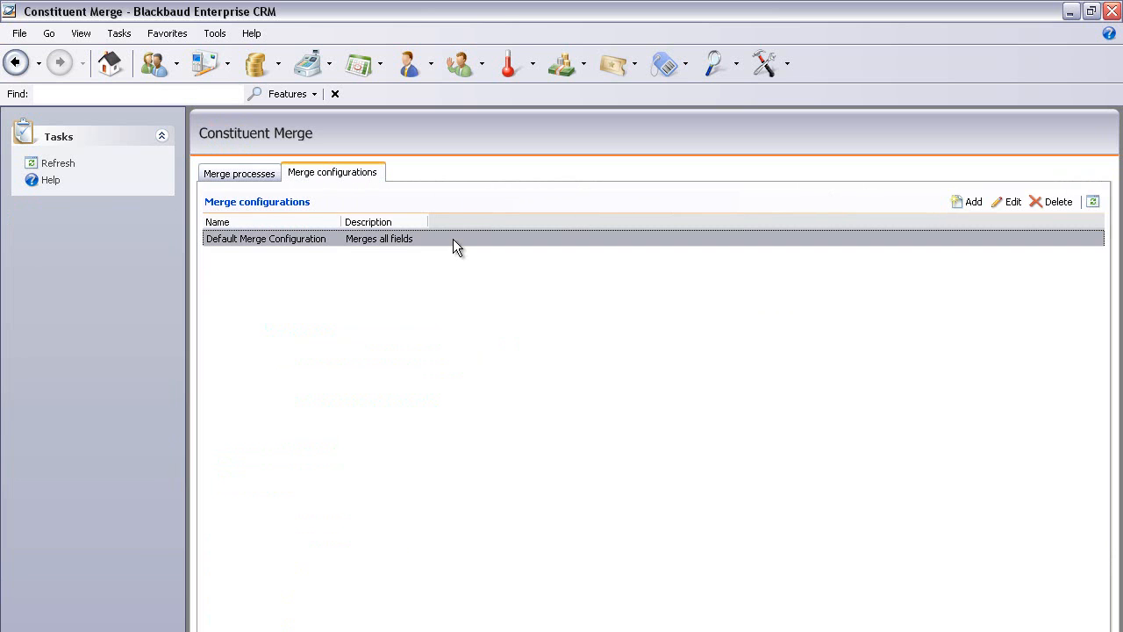
left_click(1008, 204)
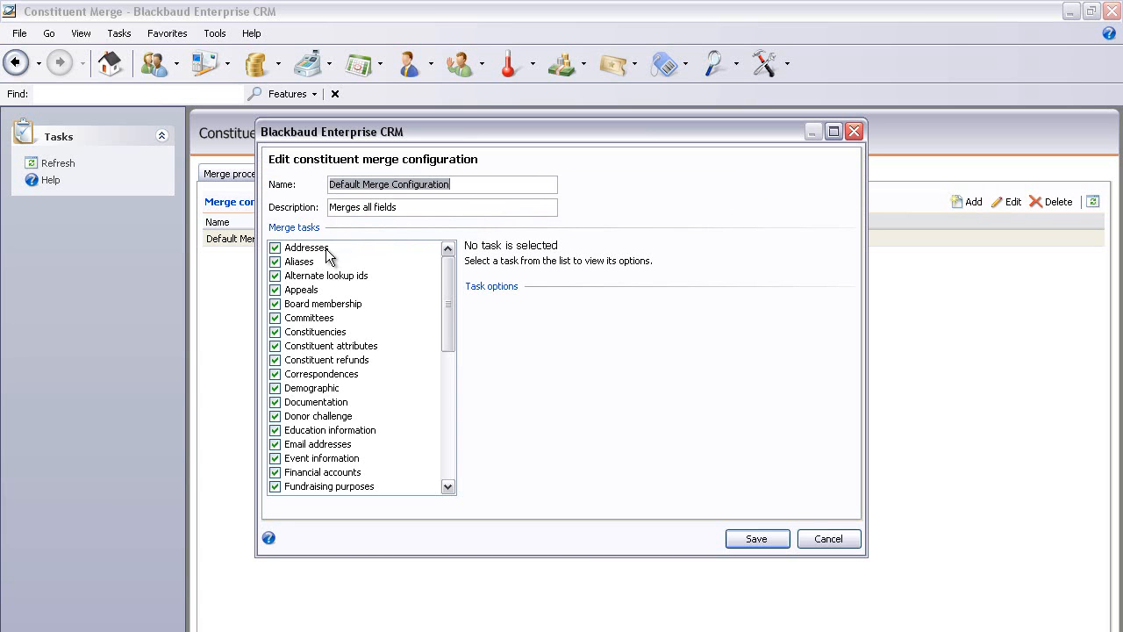
left_click(275, 252)
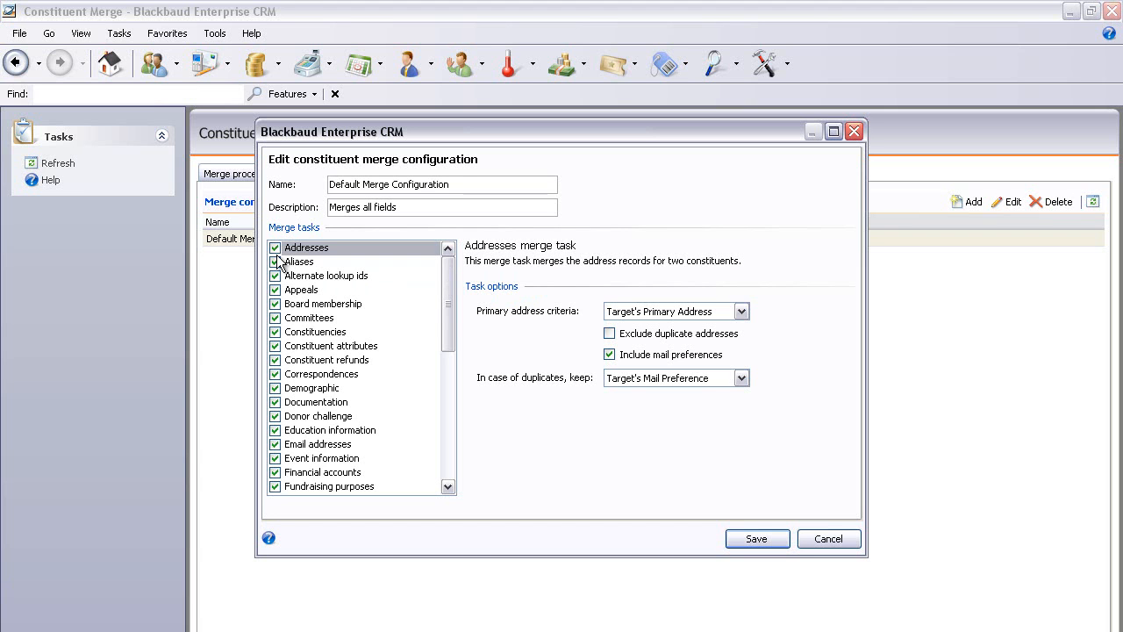
left_click(757, 538)
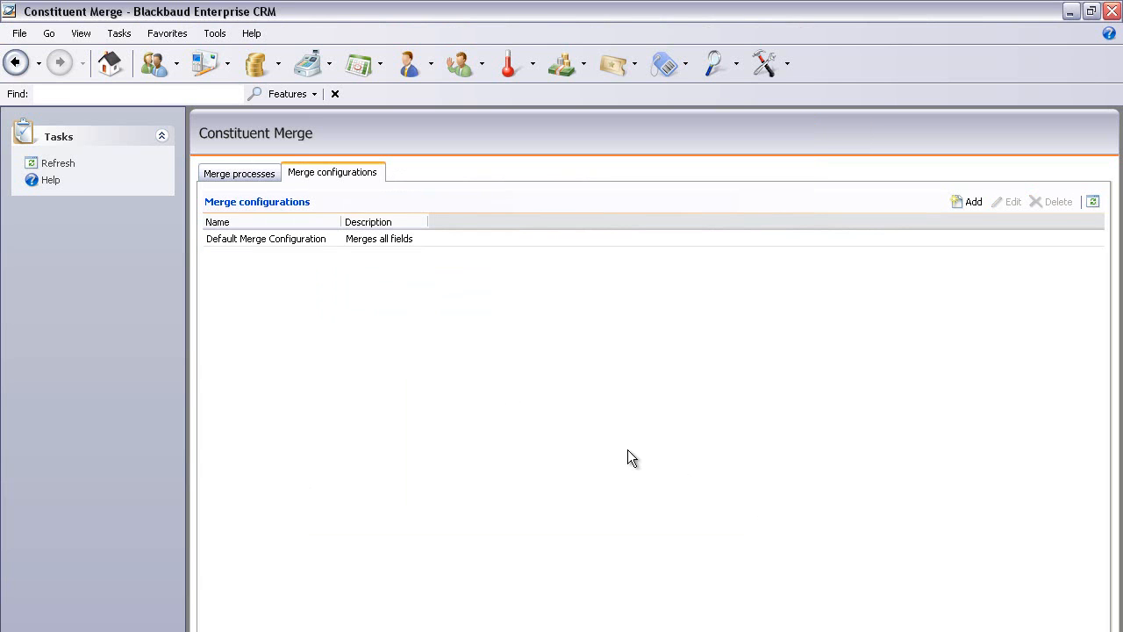
Open Merge two constituents and choose the source constituent by searching the person's last and first name with address 14, picking the second result.
left_click(16, 61)
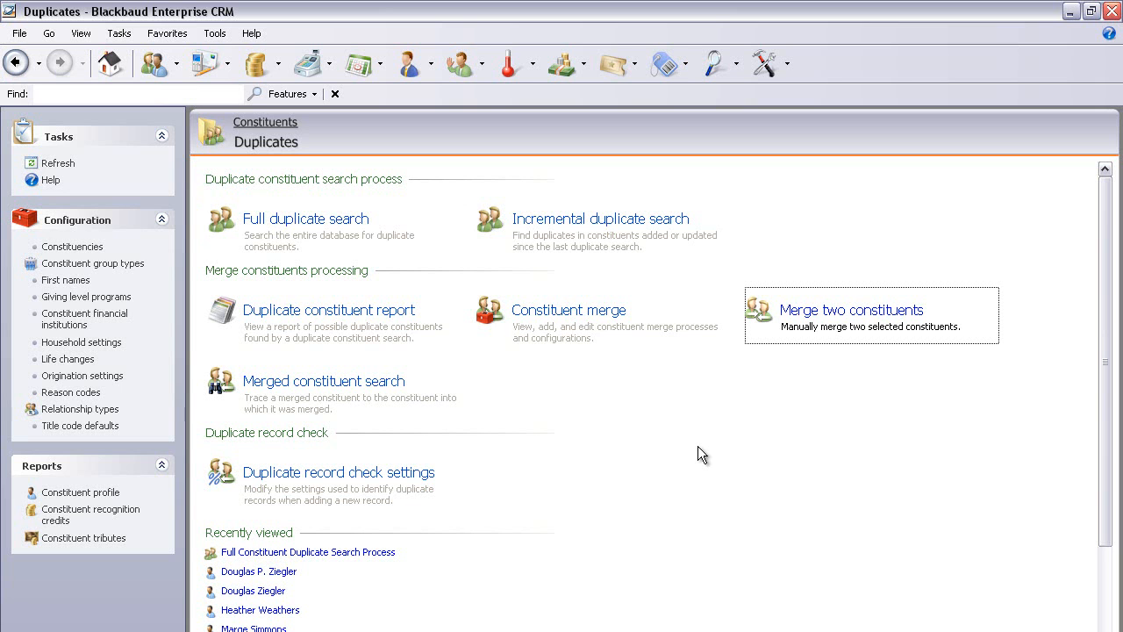
left_click(797, 316)
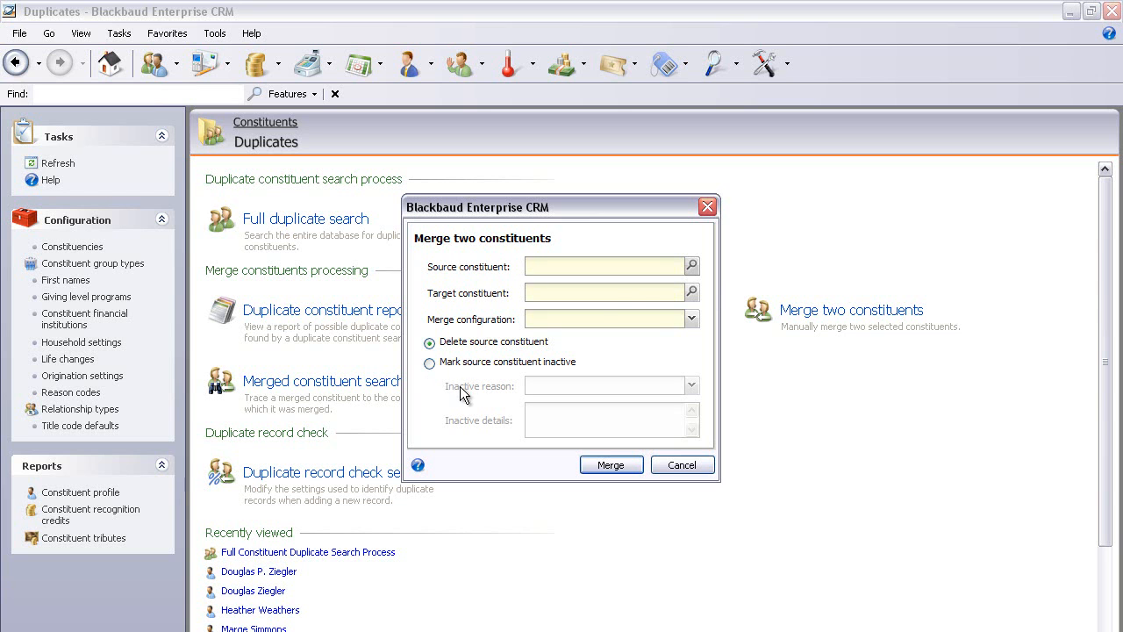
left_click(693, 267)
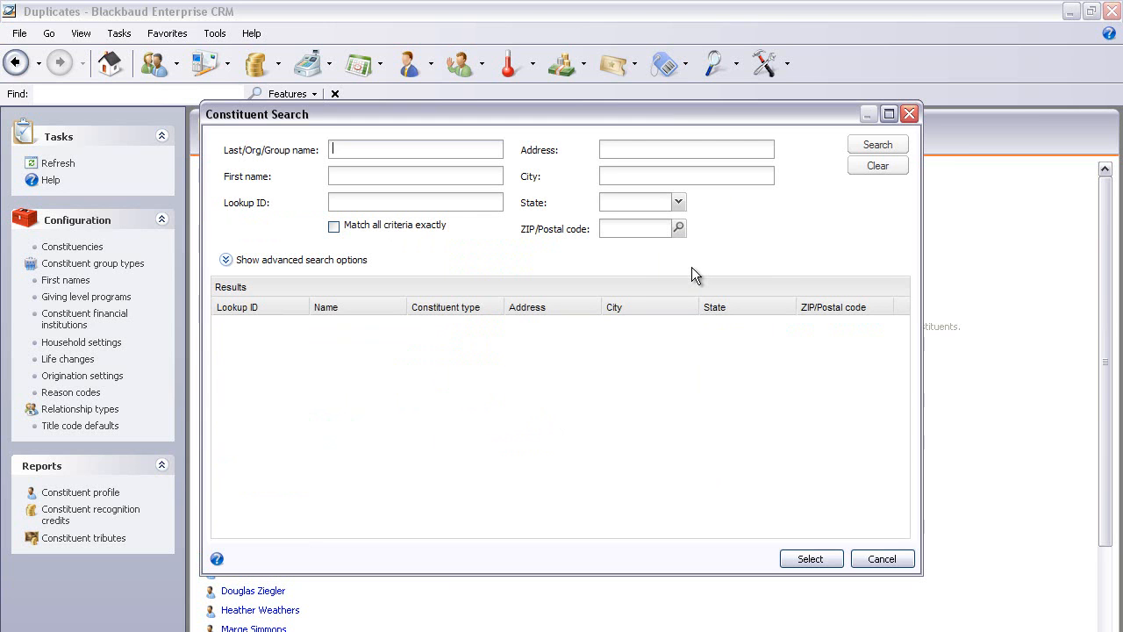
key("Tab")
left_click(619, 150)
type("14")
left_click(876, 145)
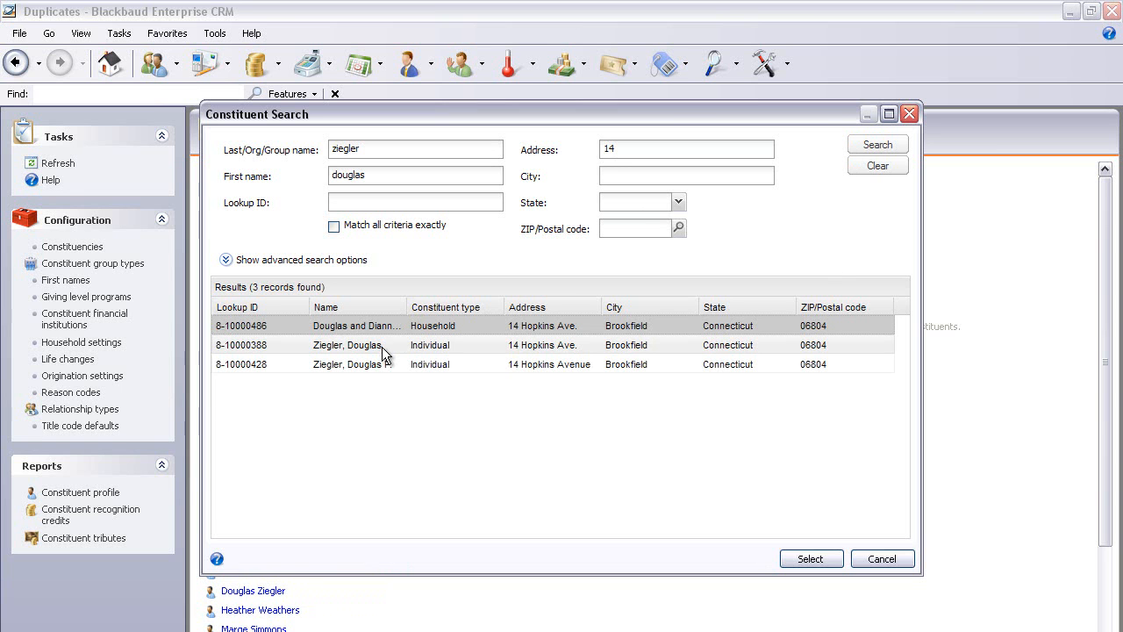
left_click(540, 346)
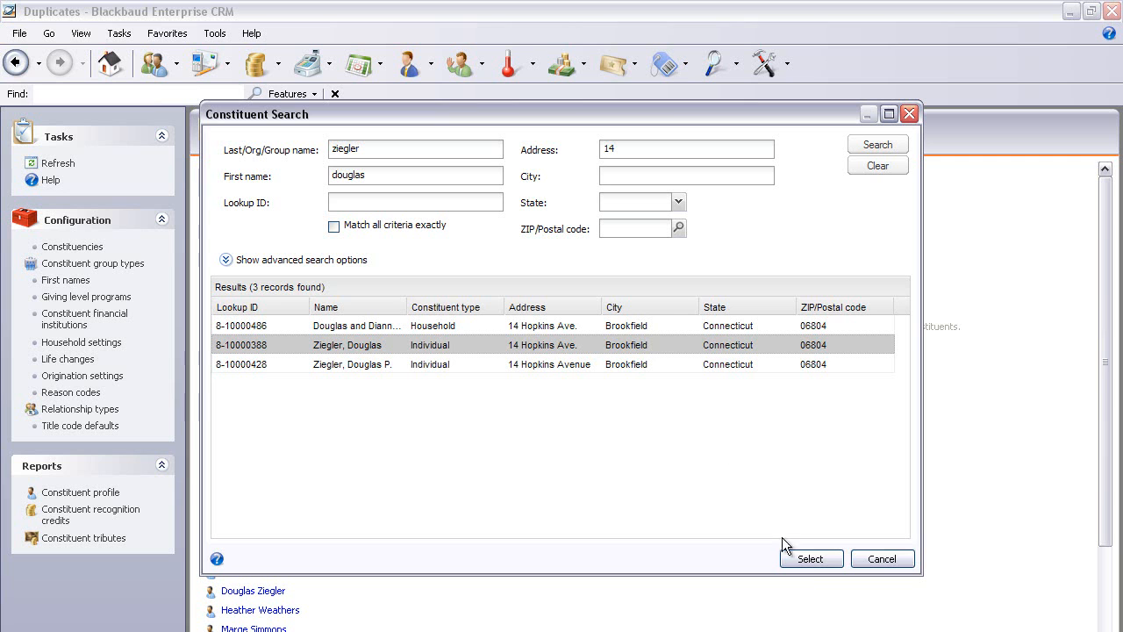
left_click(803, 558)
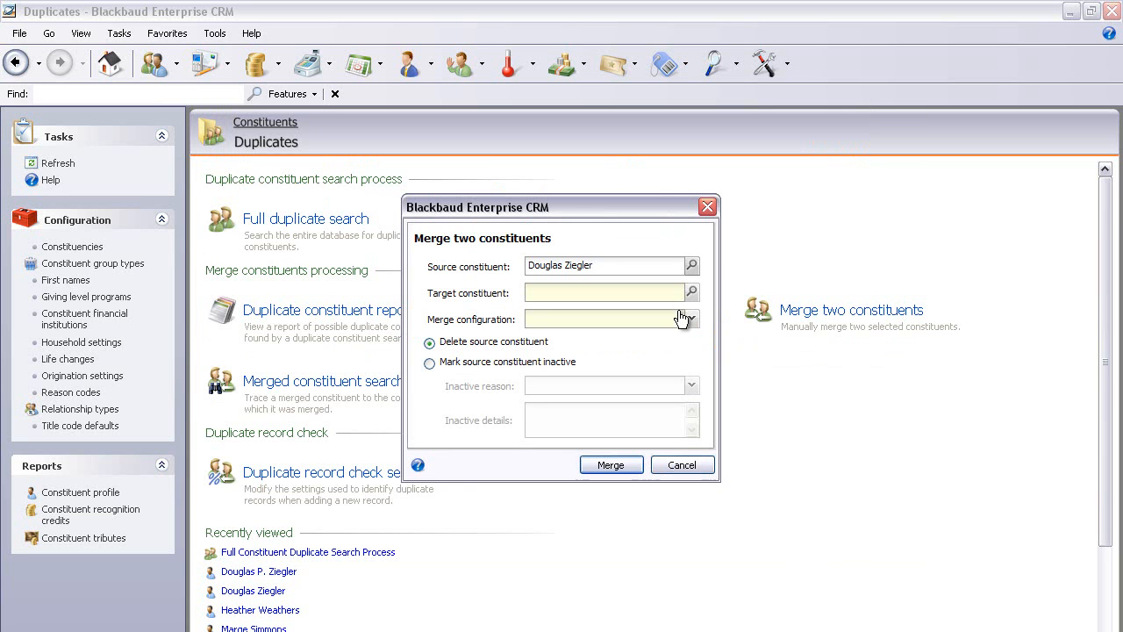
Choose the target constituent by searching the same last name, first name and address 14, picking the third individual result.
left_click(691, 292)
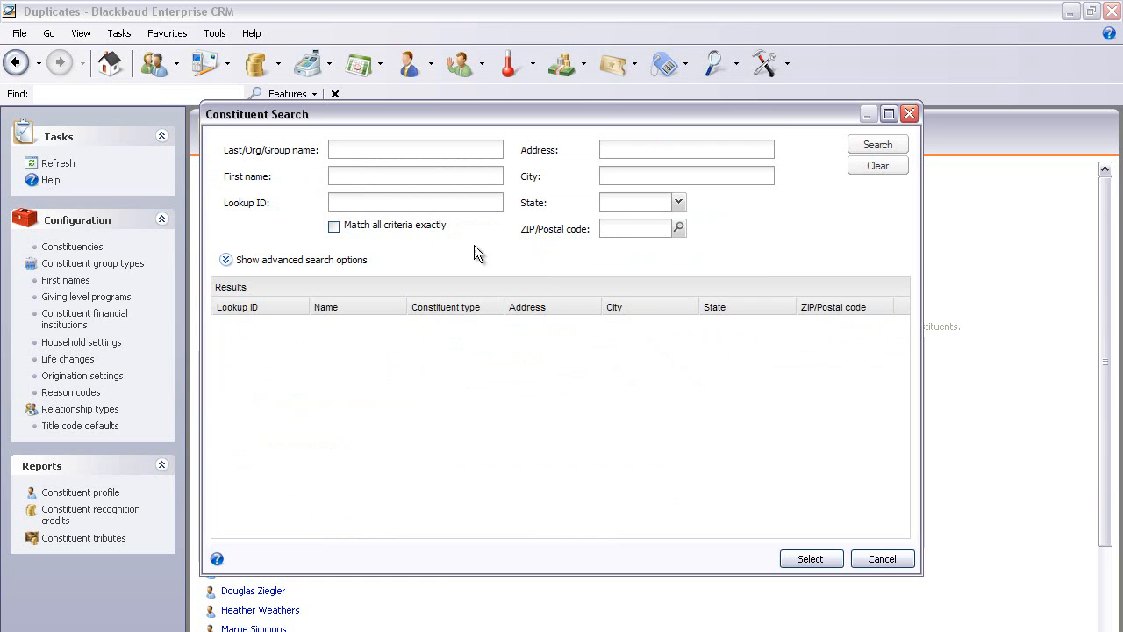
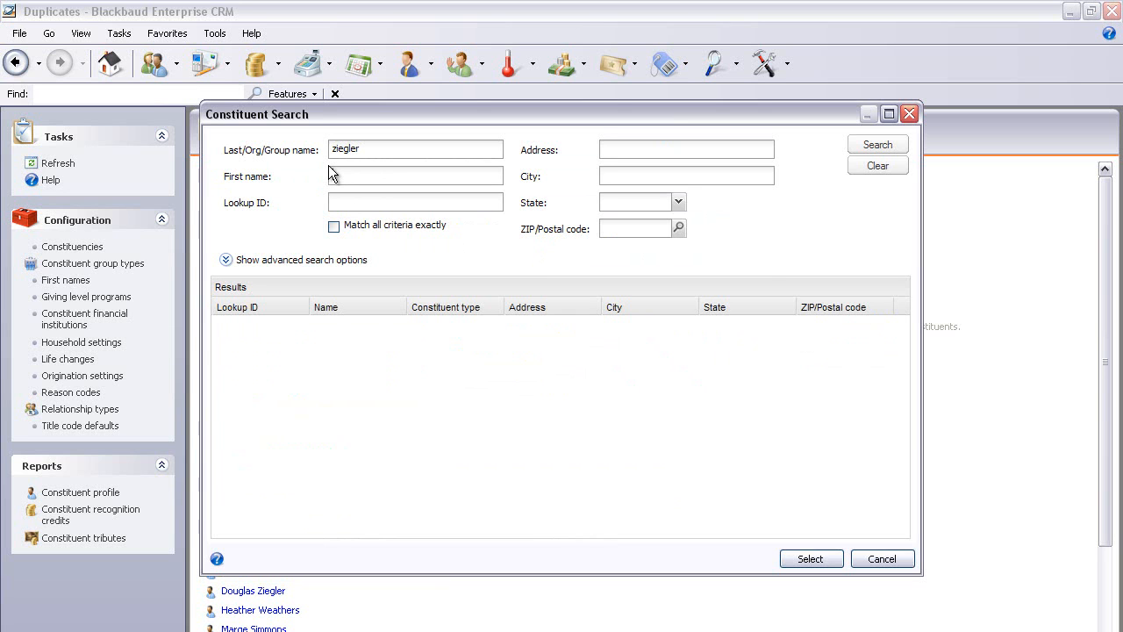
left_click(333, 174)
left_click(621, 147)
type("14")
left_click(878, 147)
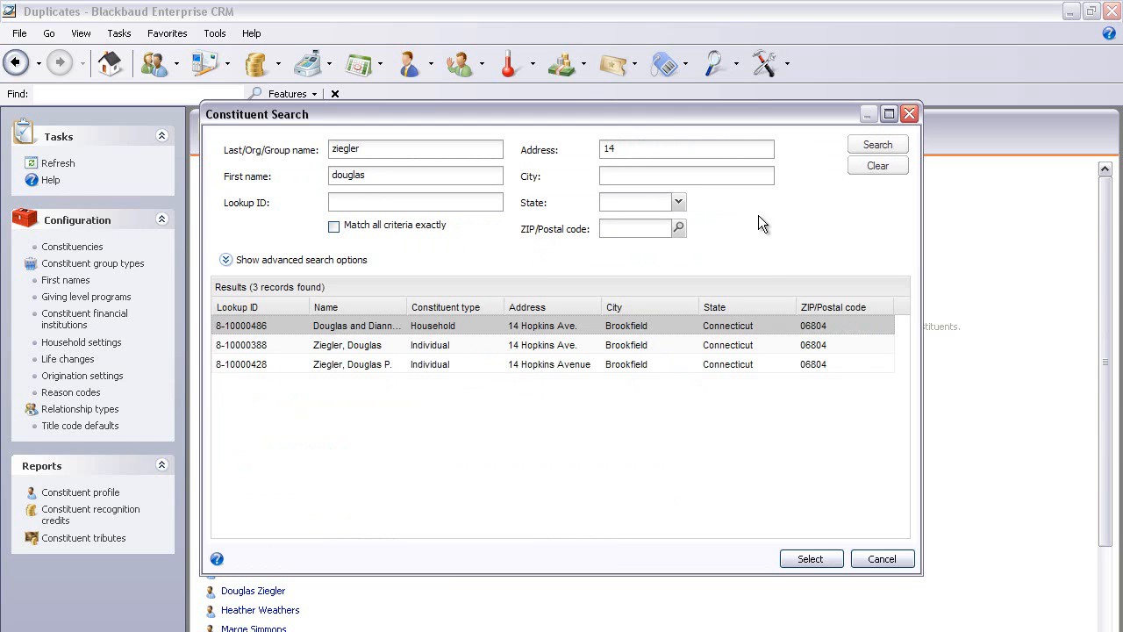
left_click(449, 365)
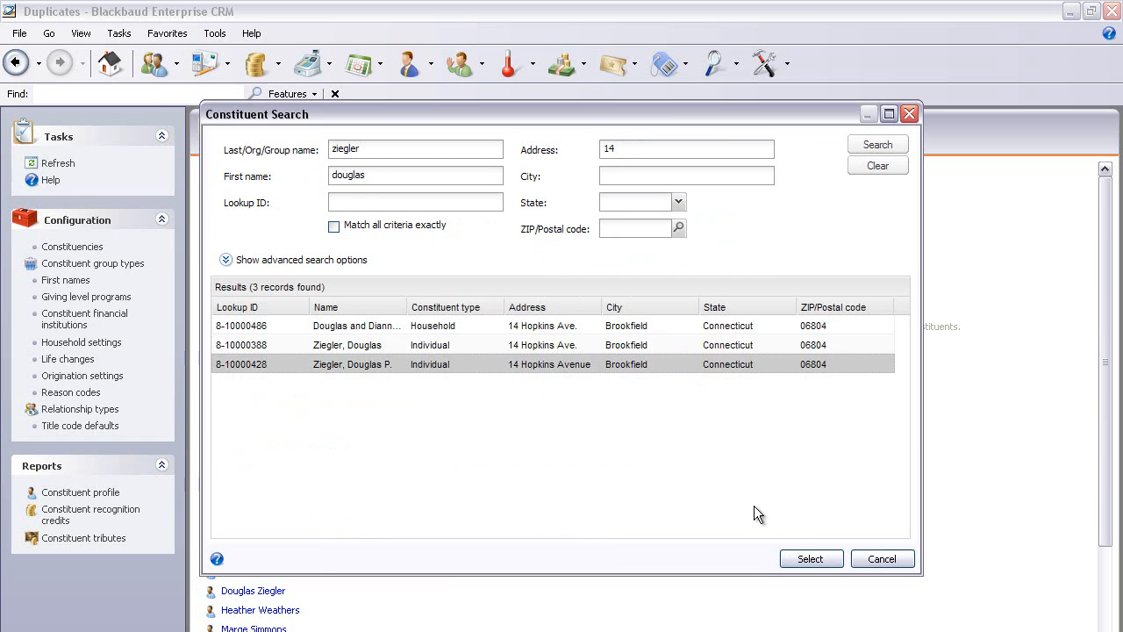
left_click(809, 559)
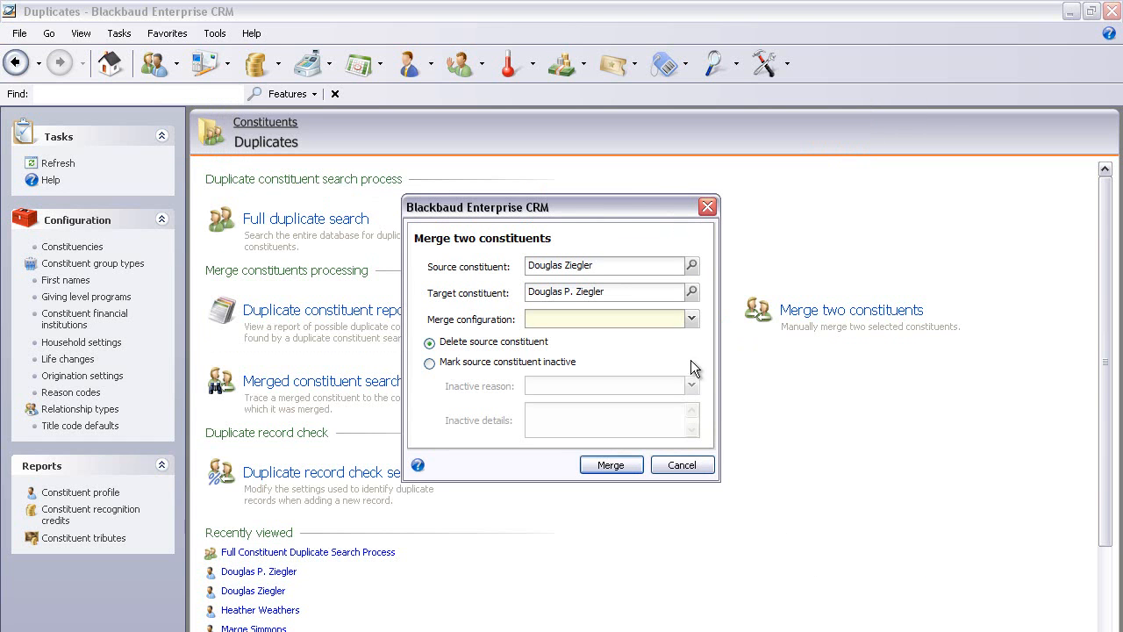
Merge the two constituents using the Default Merge Configuration.
left_click(691, 319)
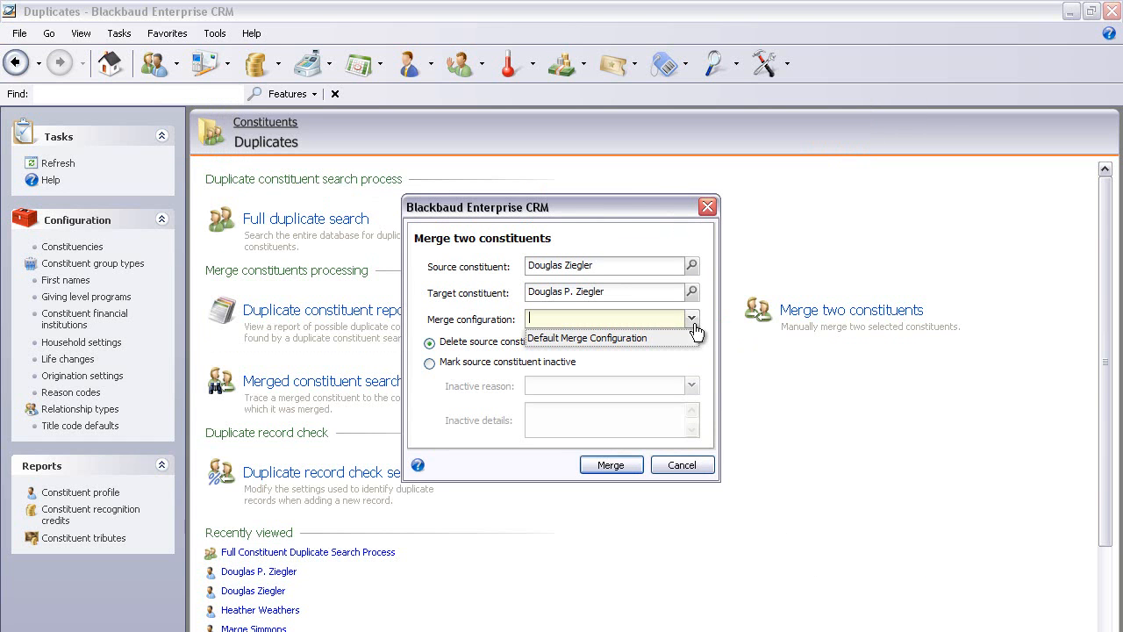
left_click(648, 338)
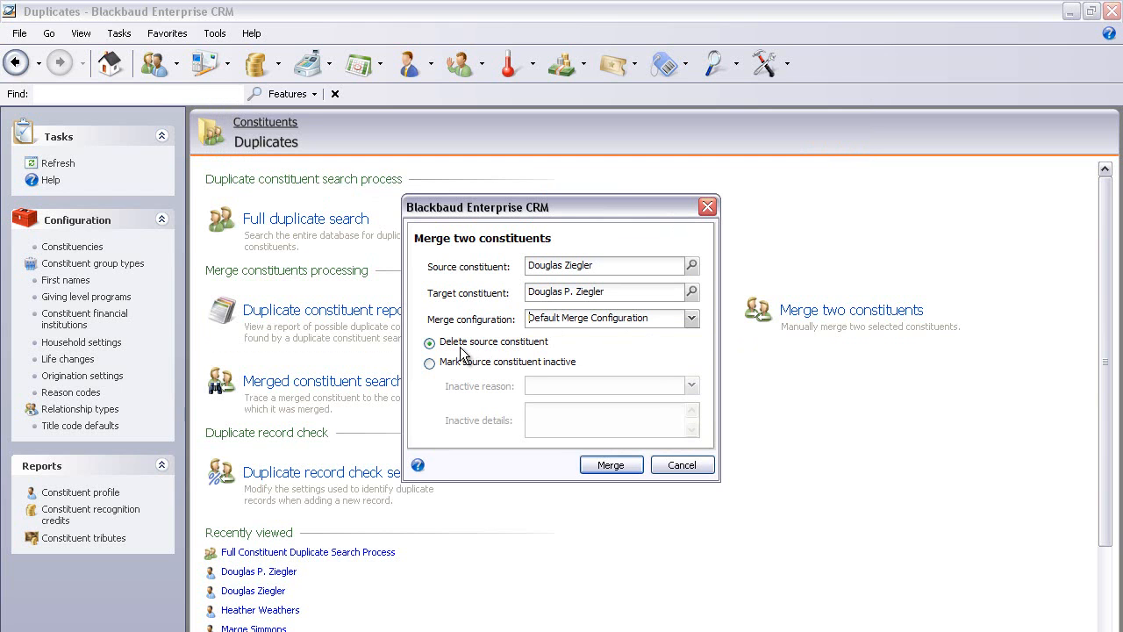
left_click(601, 469)
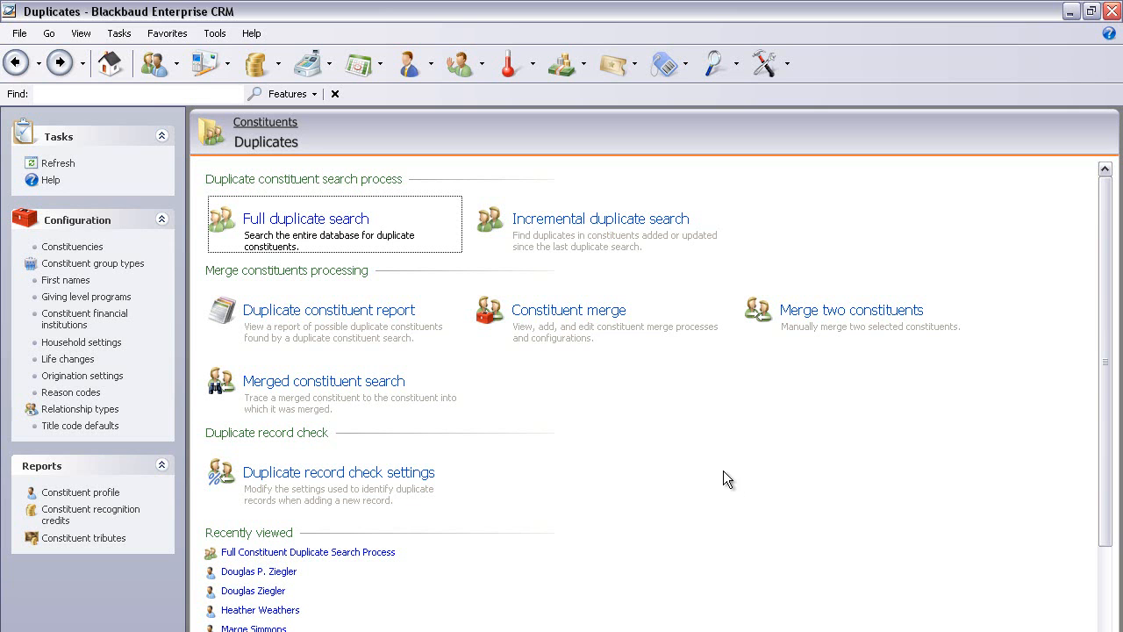
Add a constituent merge process named Merge Constituents using the Default Merge Configuration.
left_click(567, 318)
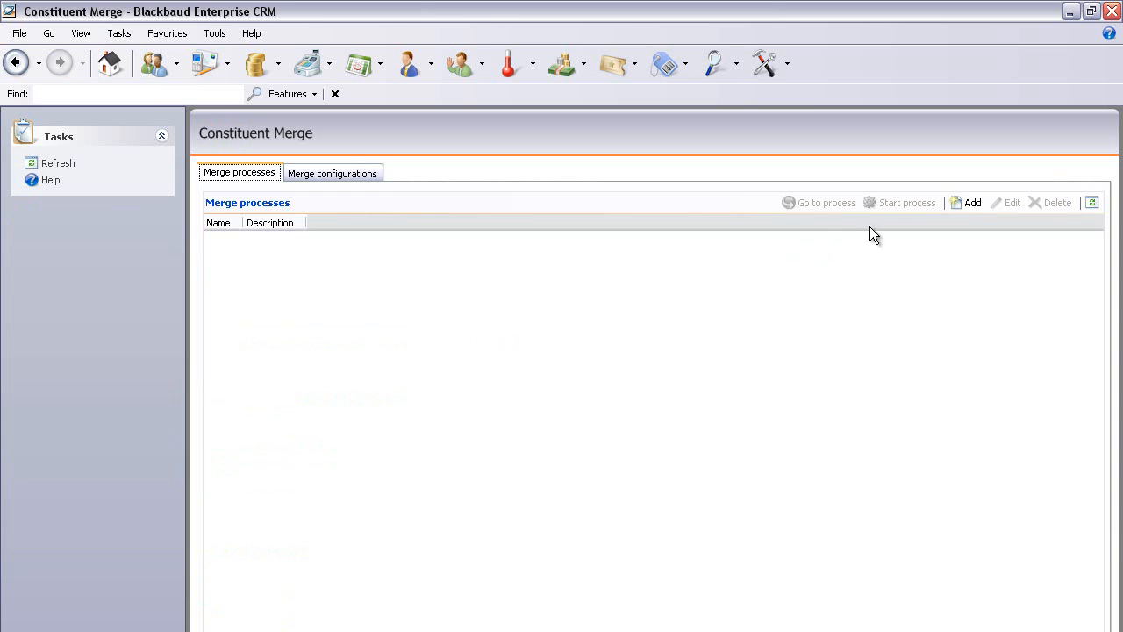
left_click(965, 203)
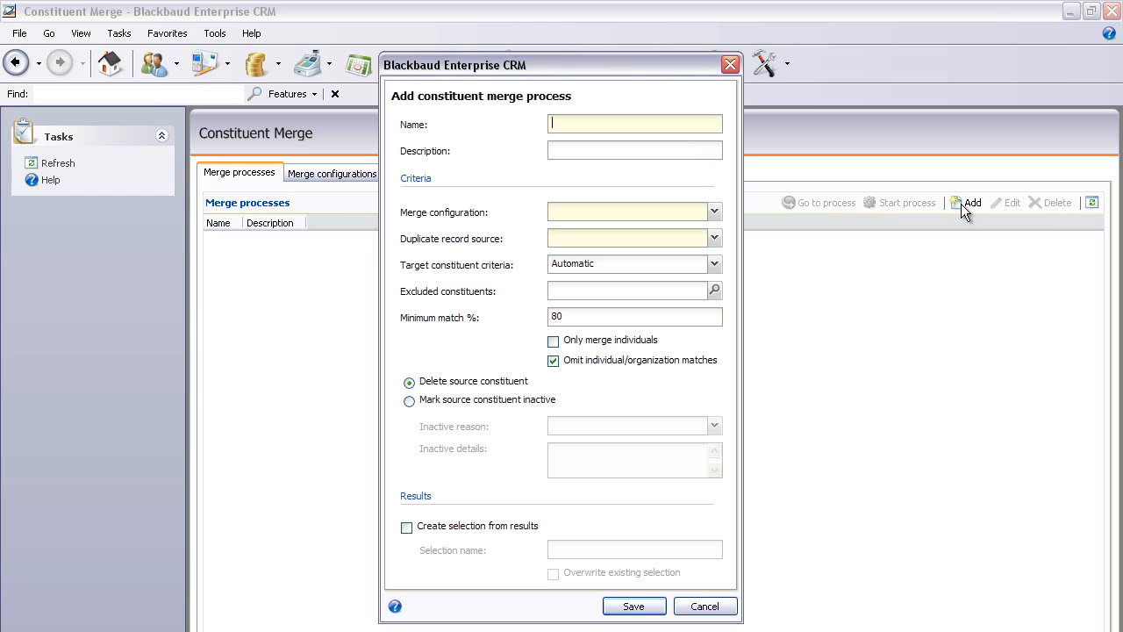
type("Merge Constituents")
left_click(717, 213)
left_click(660, 232)
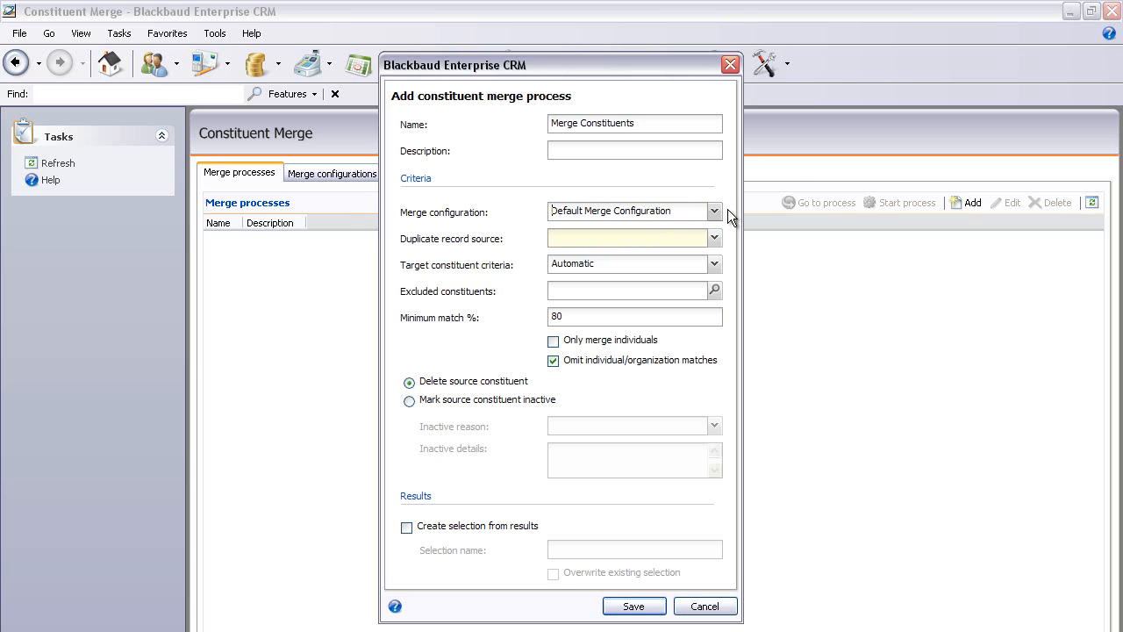
Set the duplicate record source to Full Duplicate Constituent Search Process, minimum match to 90%, only merge individuals, and save.
left_click(715, 239)
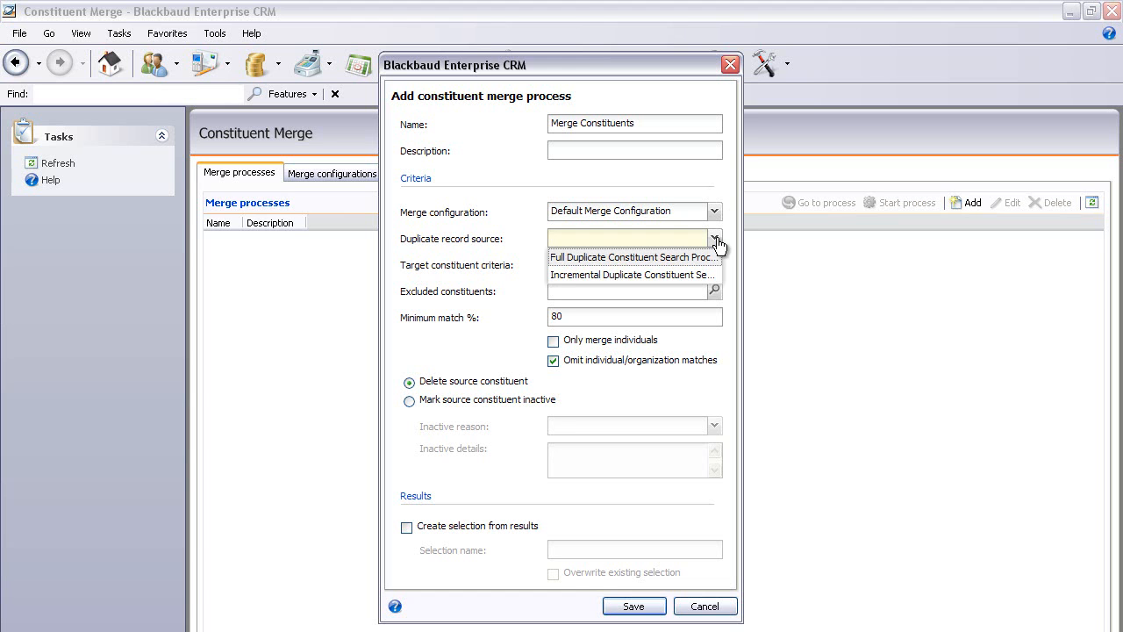
left_click(635, 258)
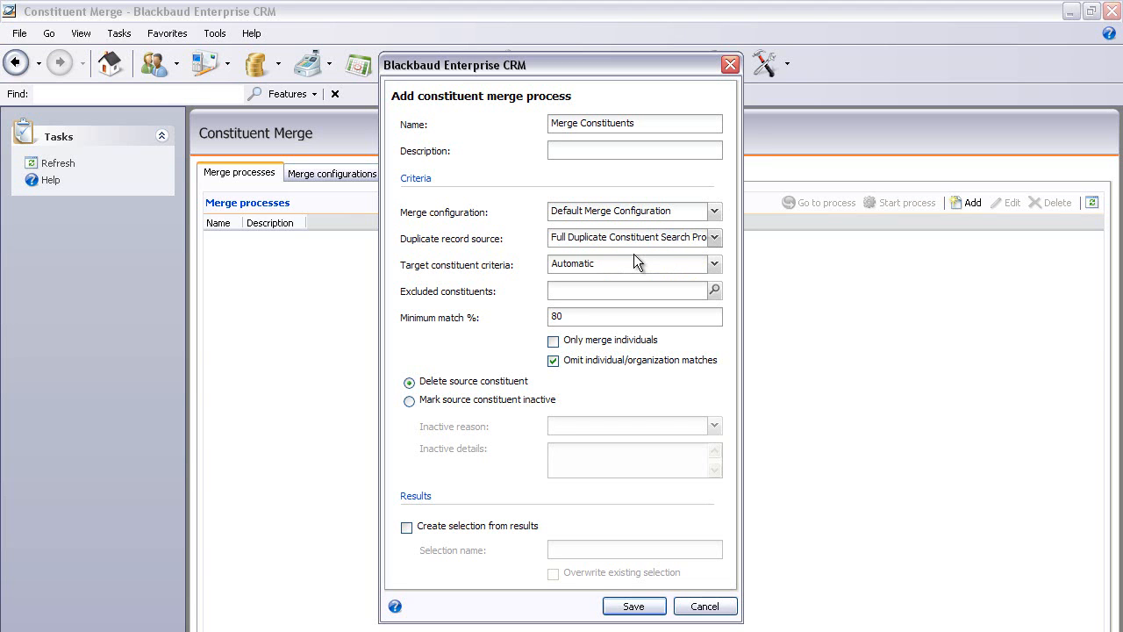
left_click(716, 268)
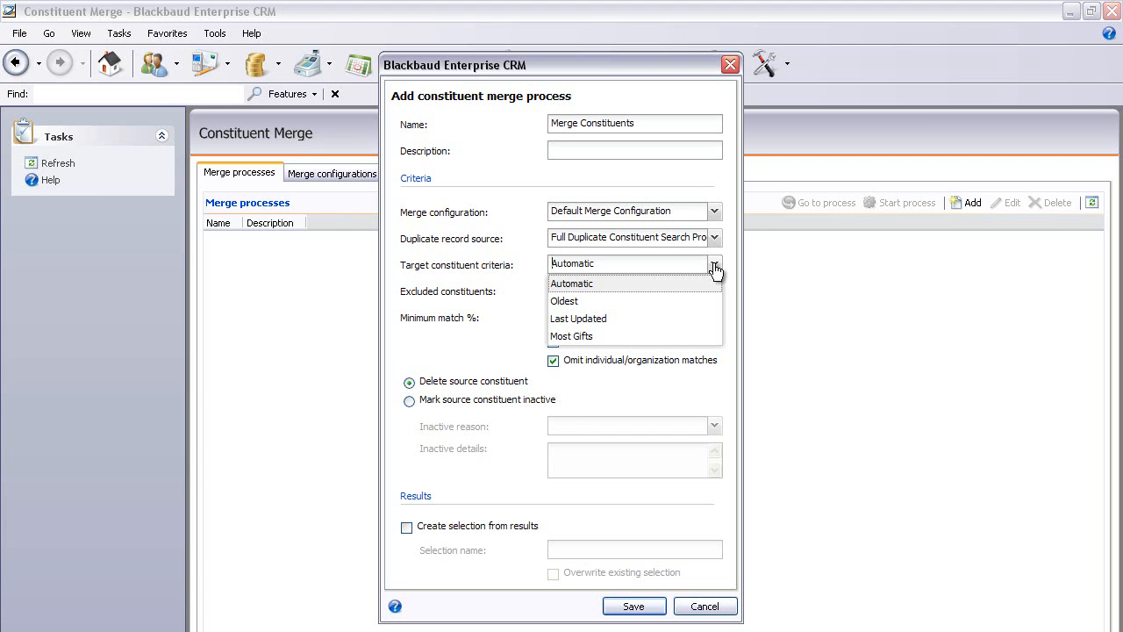
left_click(727, 263)
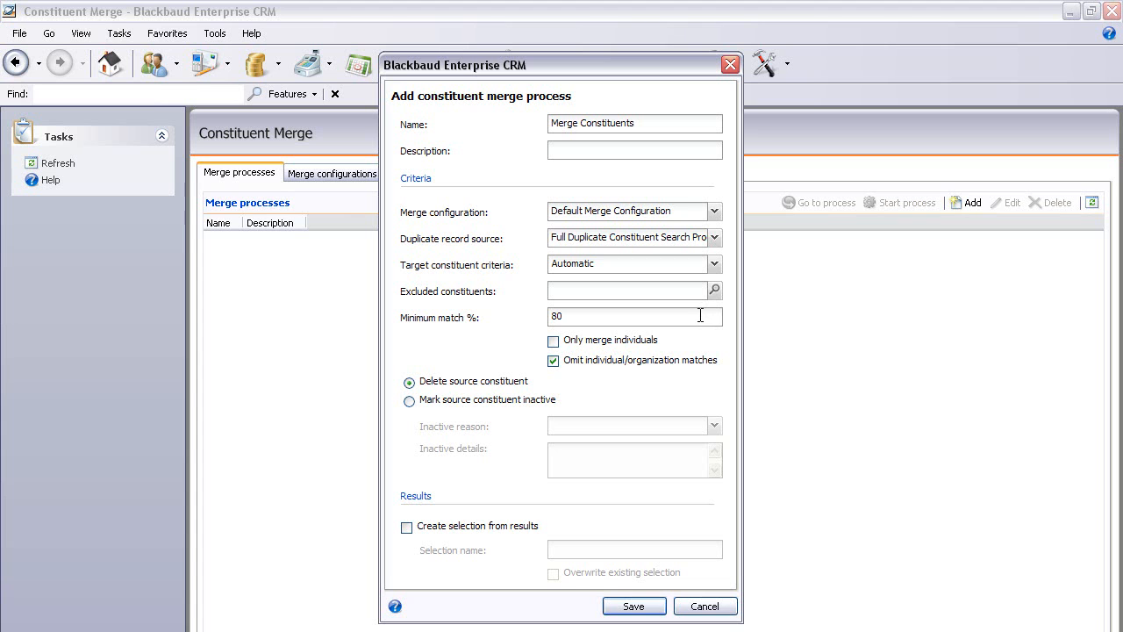
left_click_drag(700, 316, 538, 310)
left_click(554, 342)
left_click(636, 608)
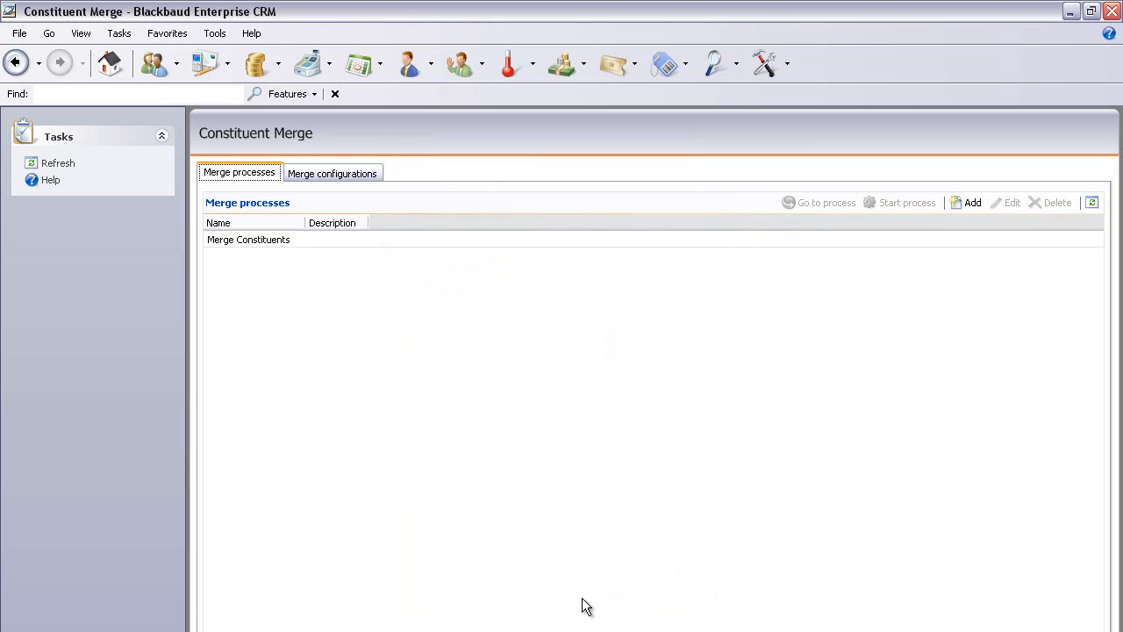
Start the Merge Constituents process with its run settings and open its Preview Merge results.
left_click(513, 241)
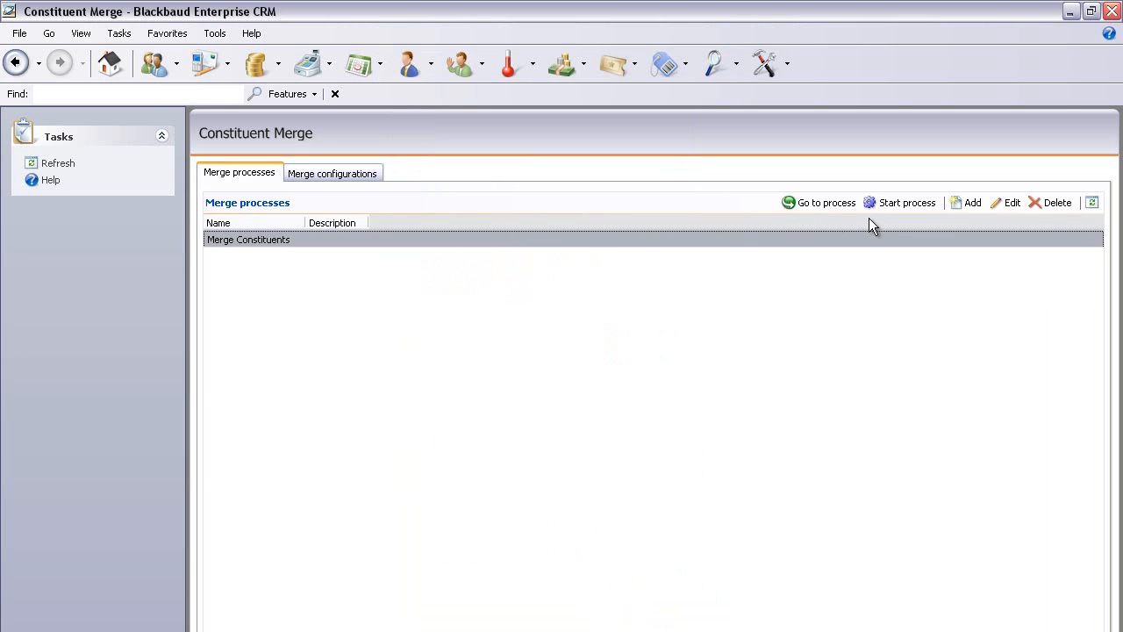
left_click(886, 204)
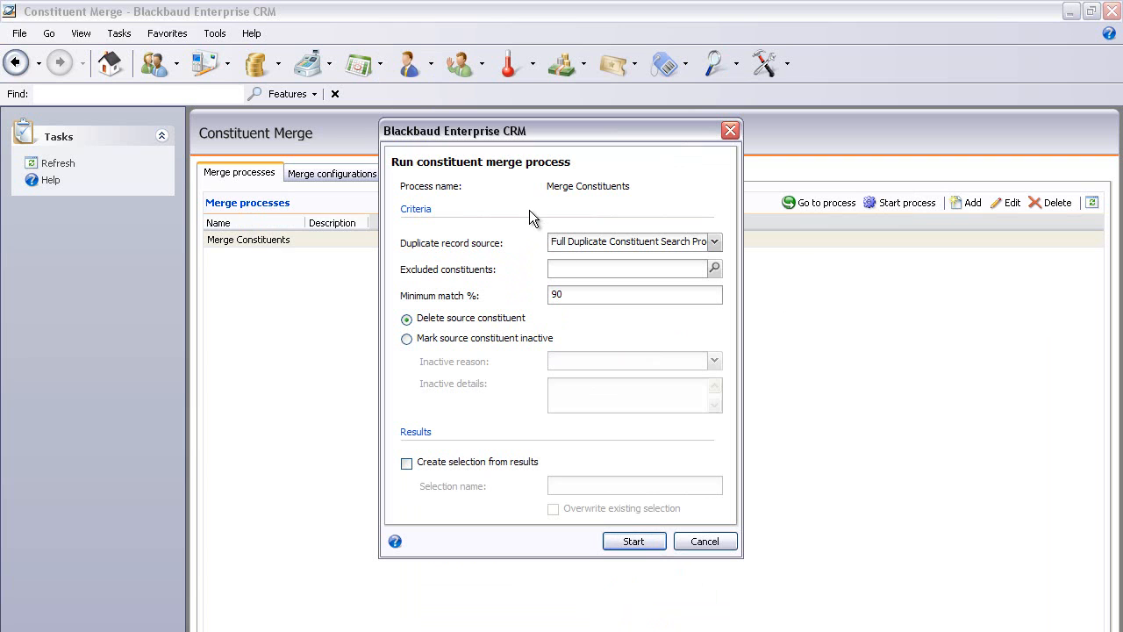
left_click(639, 537)
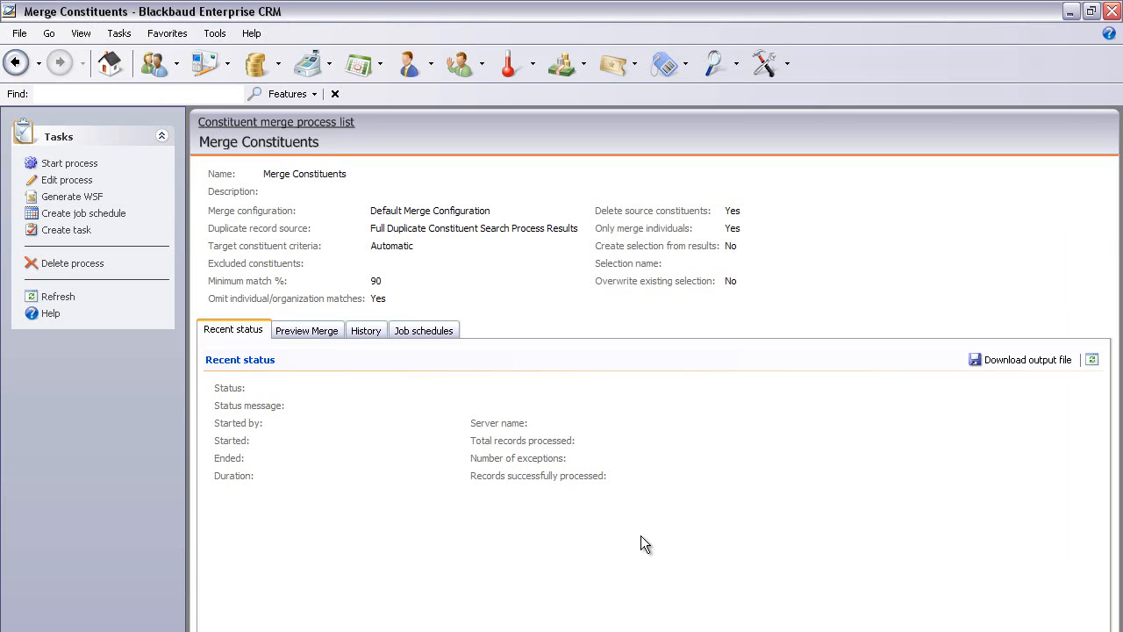
left_click(307, 332)
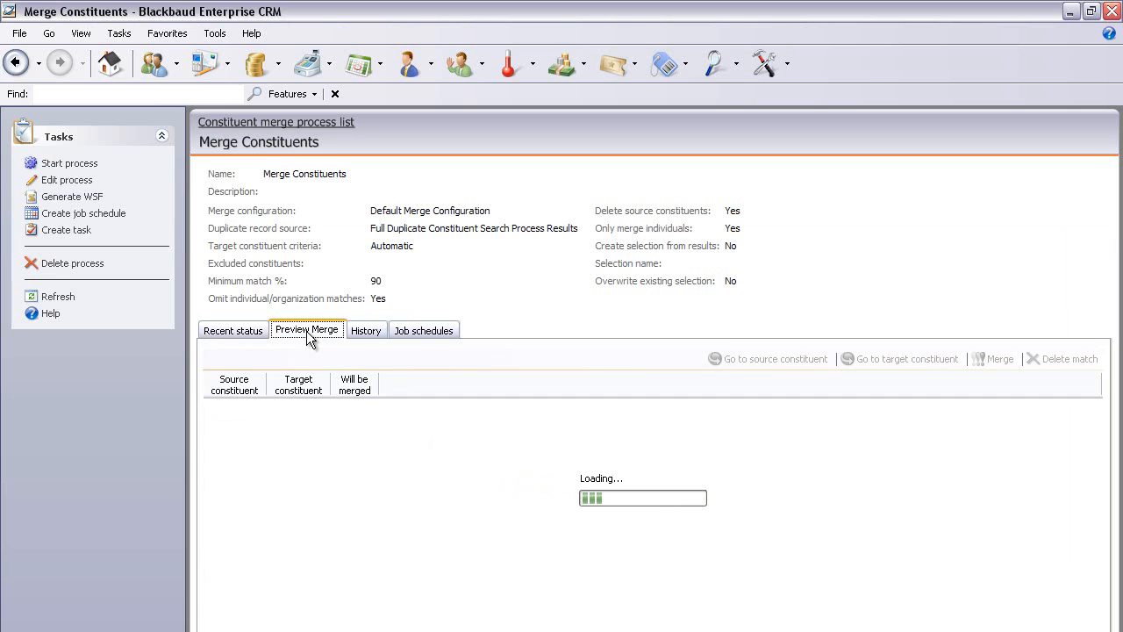